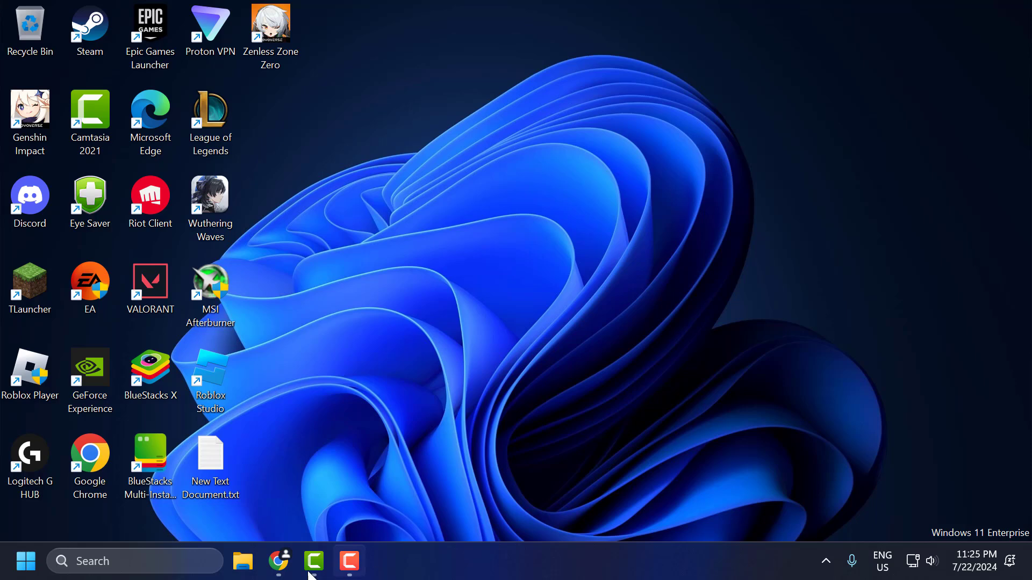
# - Search Start for Riot Client and open its shortcut's file location in File Explorer
pyautogui.click(177, 560)
pyautogui.write('r')
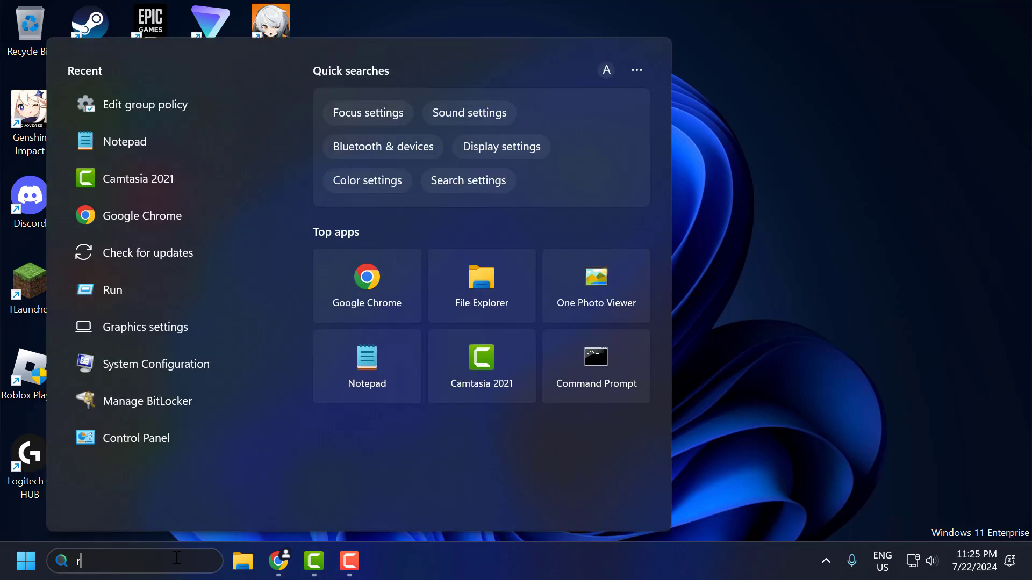
pyautogui.write('uniot Client')
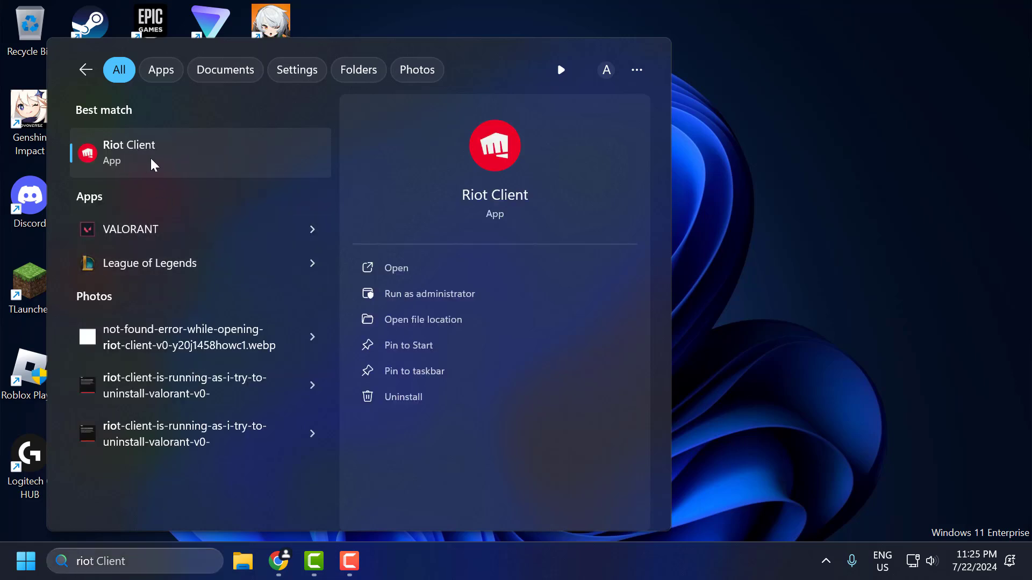
pyautogui.rightClick(154, 165)
pyautogui.click(186, 208)
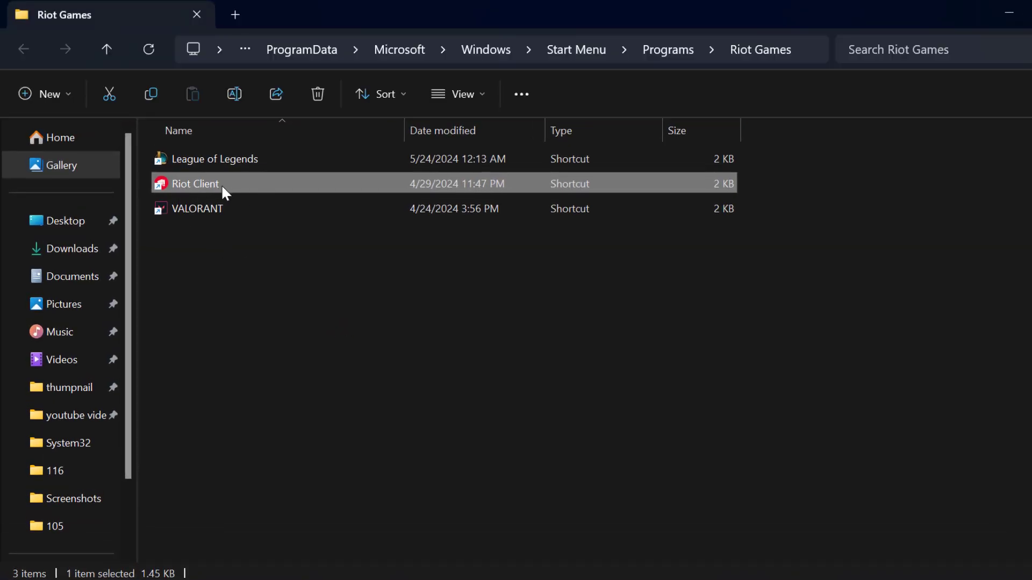
# - Follow the Riot Client shortcut to the C:\Riot Games\Riot Client folder and pick RiotClientServices.exe
pyautogui.rightClick(262, 189)
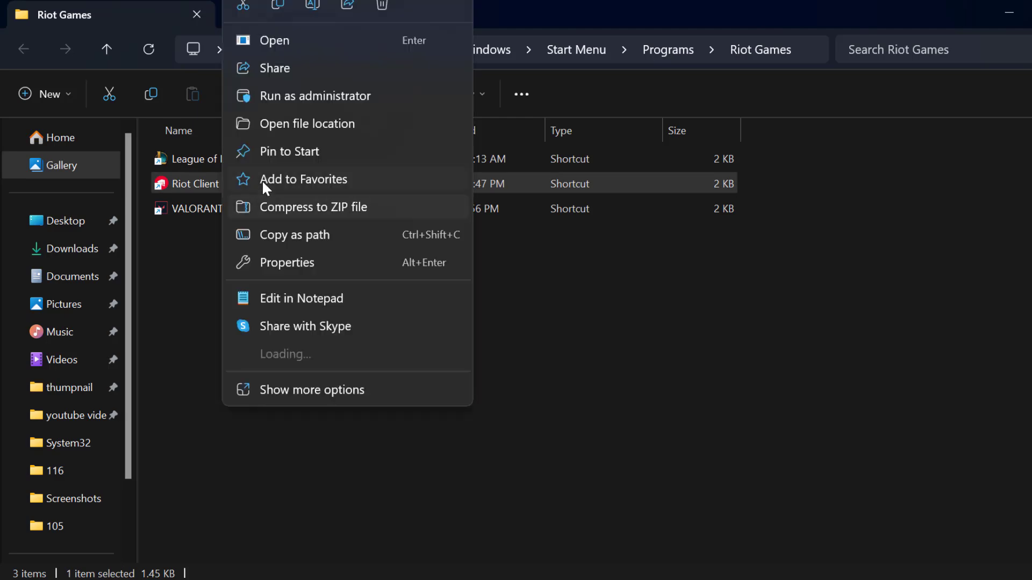
pyautogui.click(304, 122)
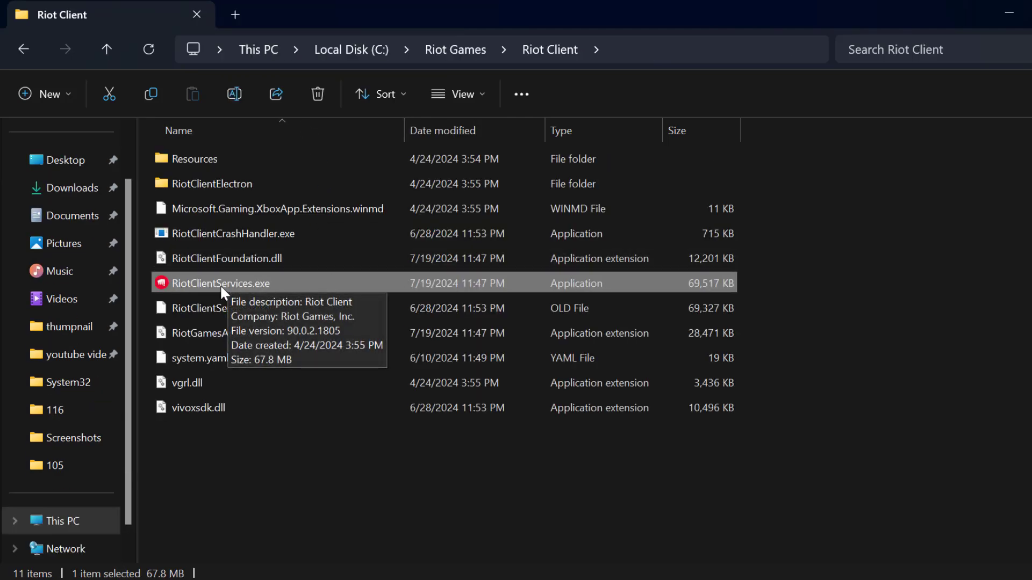
pyautogui.rightClick(306, 282)
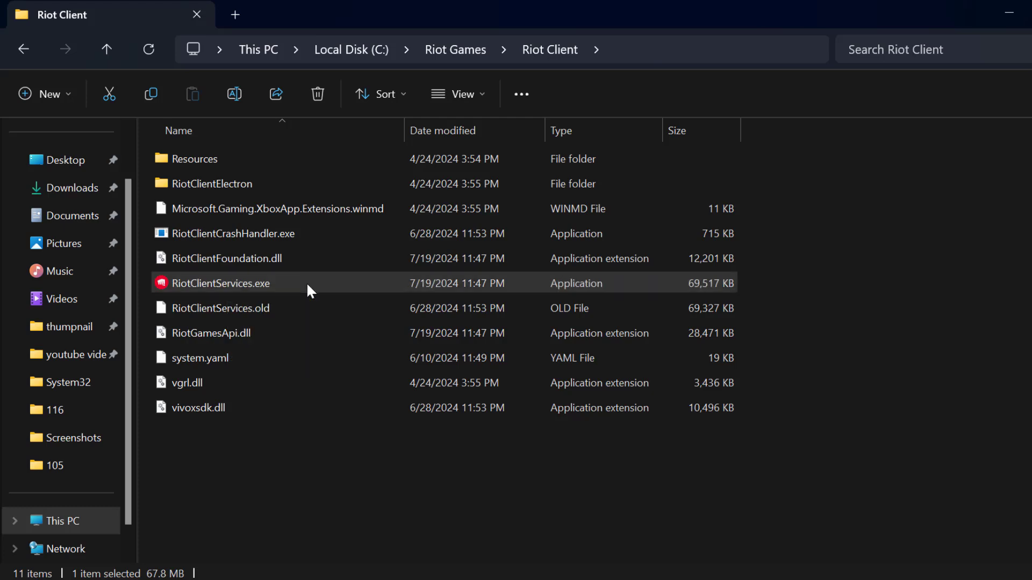
# - Set RiotClientServices.exe to run as administrator and uncheck Disable fullscreen optimizations, compatibility mode off
pyautogui.click(356, 365)
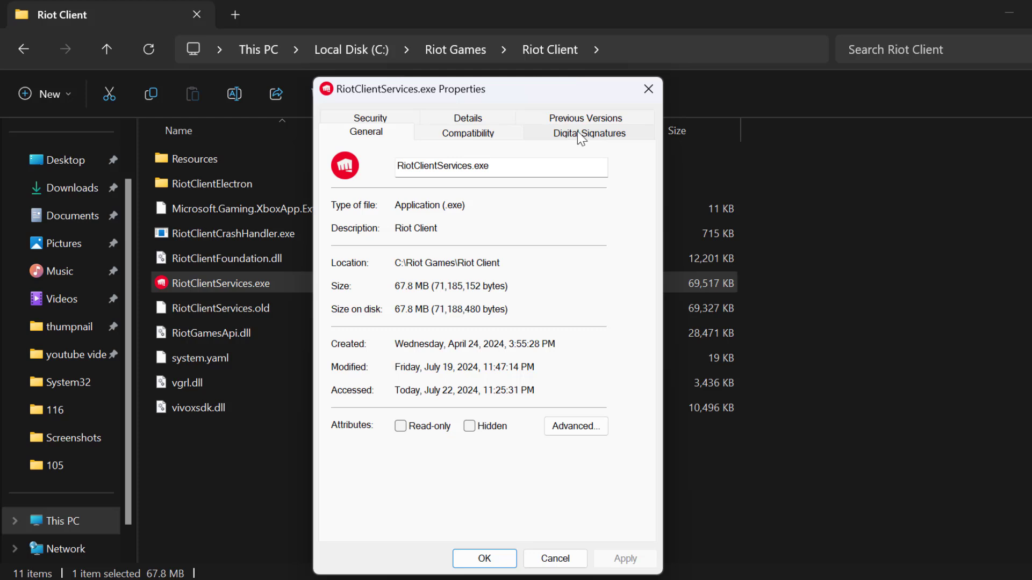
pyautogui.click(457, 134)
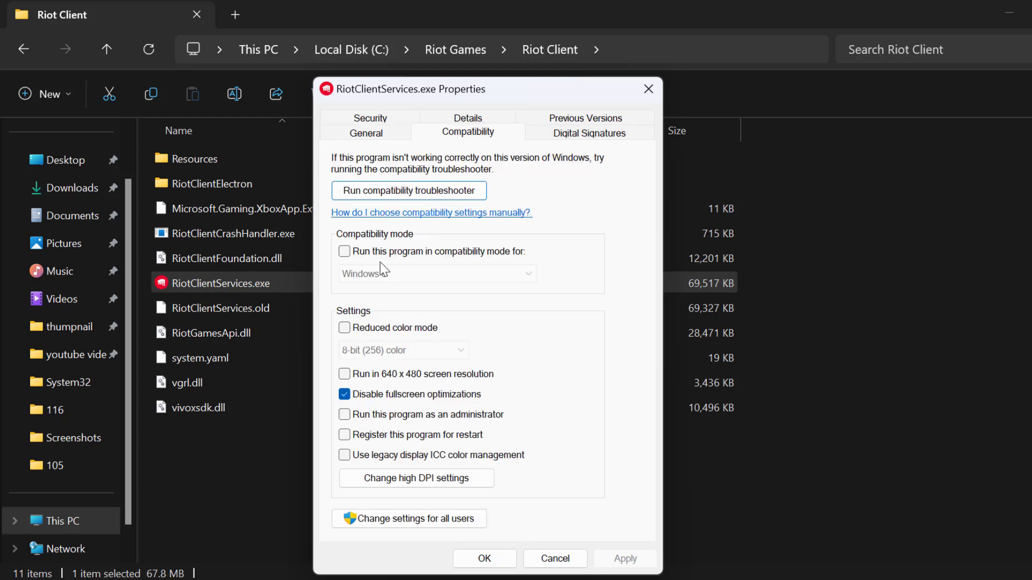
pyautogui.click(345, 252)
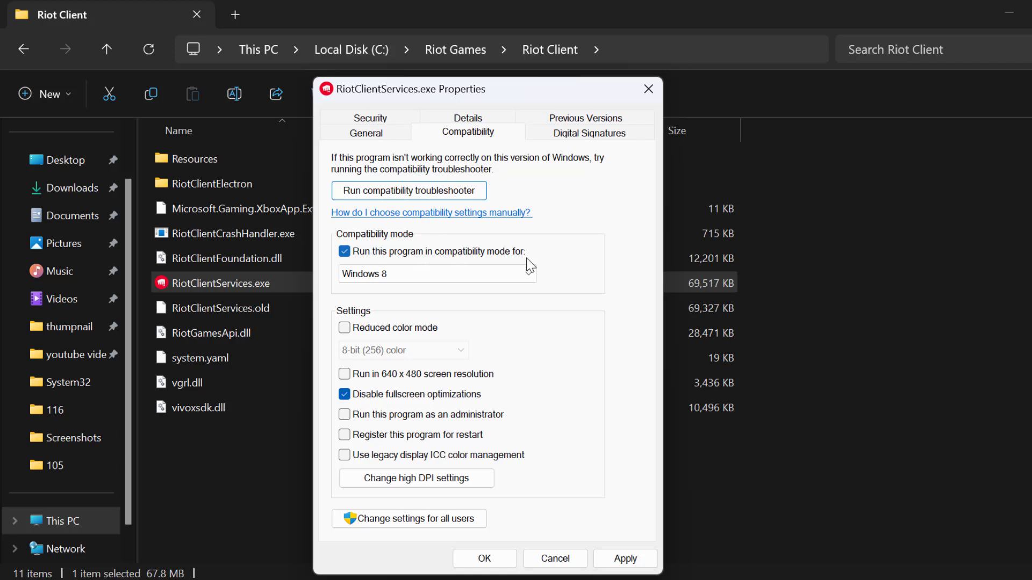
pyautogui.click(345, 252)
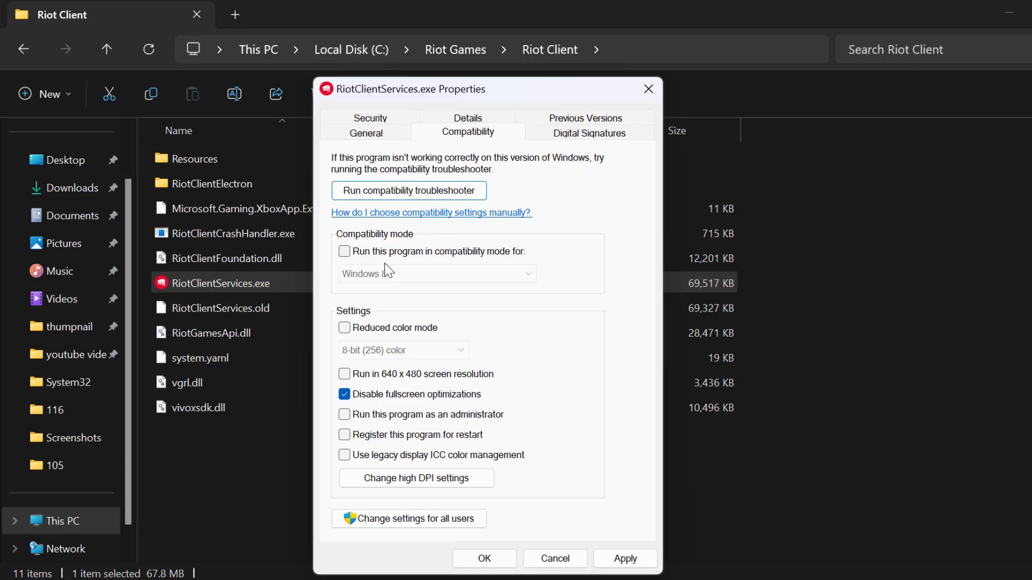
pyautogui.click(345, 395)
pyautogui.click(354, 419)
# - Turn on RiotClientServices.exe's high DPI scaling override, performed by Application, and apply the changes
pyautogui.click(399, 480)
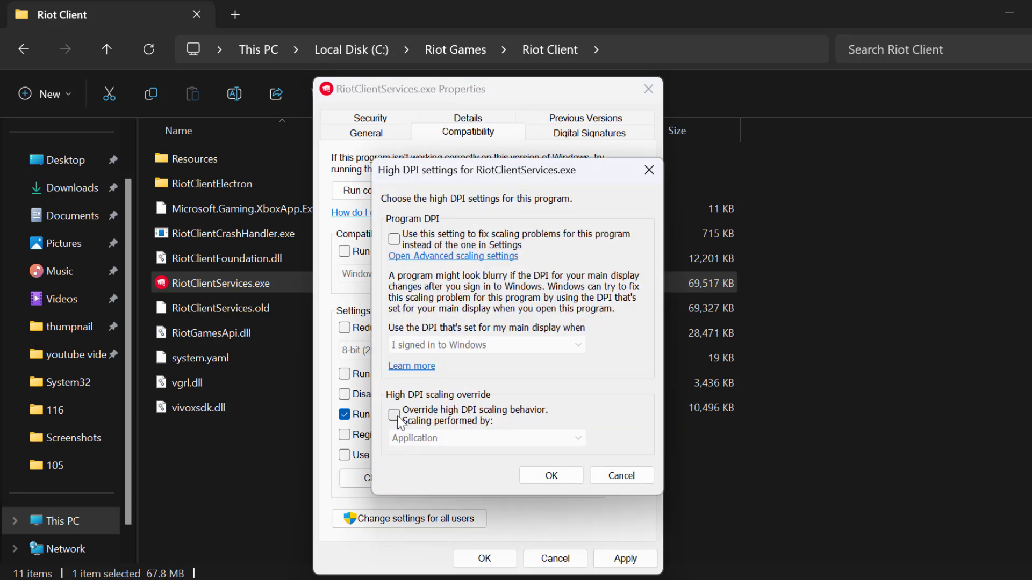
pyautogui.click(396, 416)
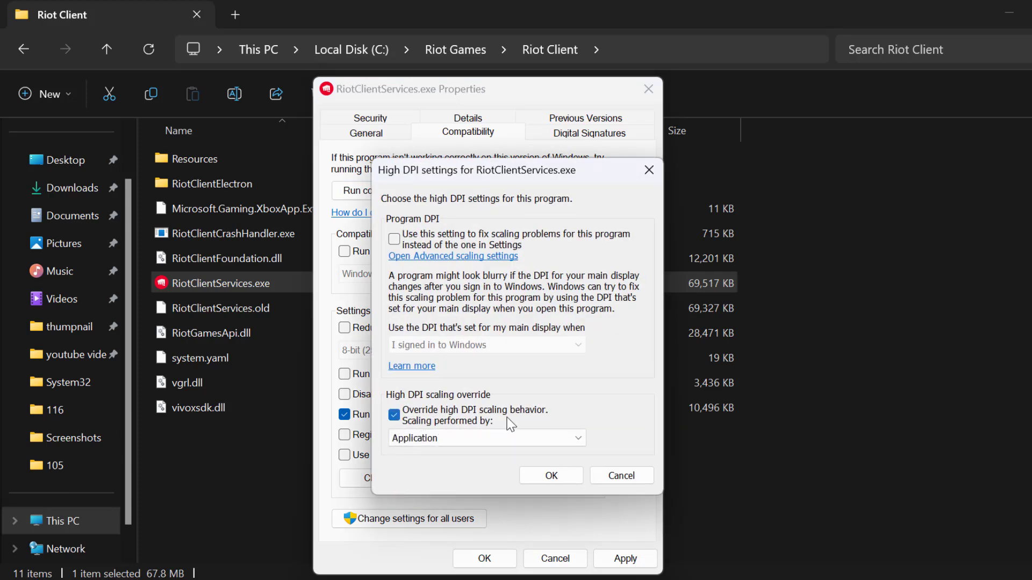
pyautogui.click(564, 475)
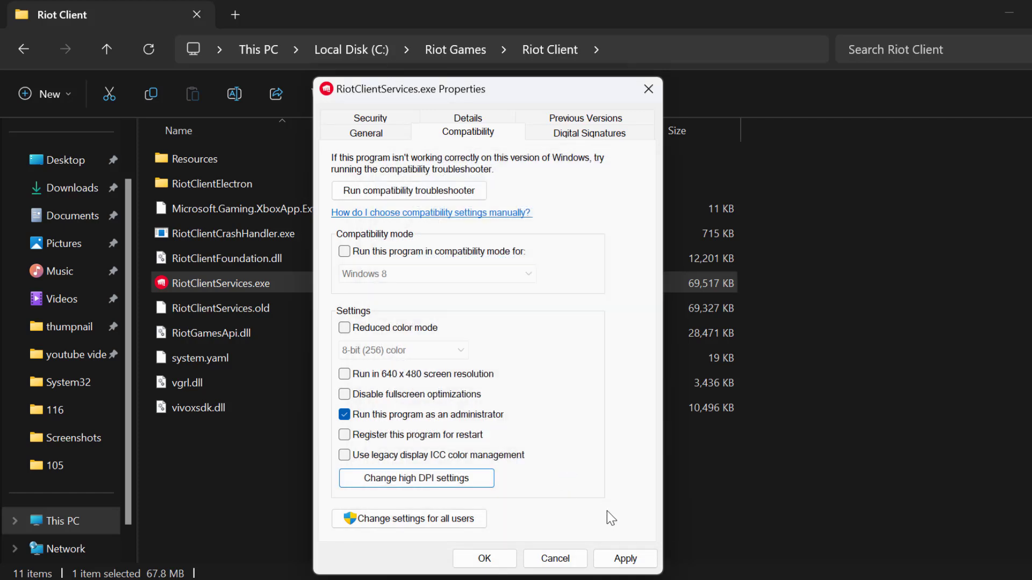
pyautogui.click(621, 558)
pyautogui.click(481, 559)
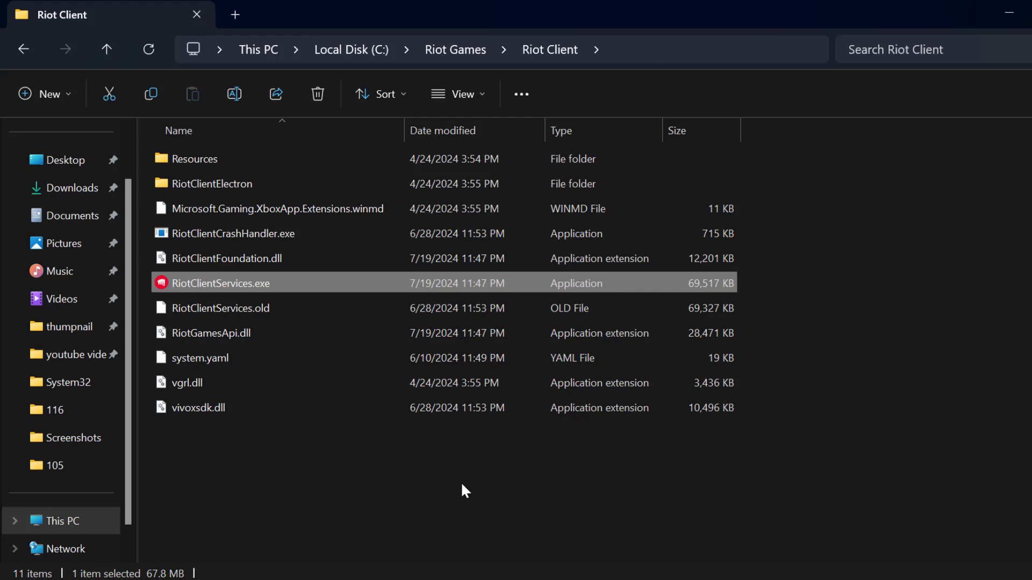
# - Search Start for VALORANT and open its shortcut's location in the Riot Games folder
pyautogui.click(192, 559)
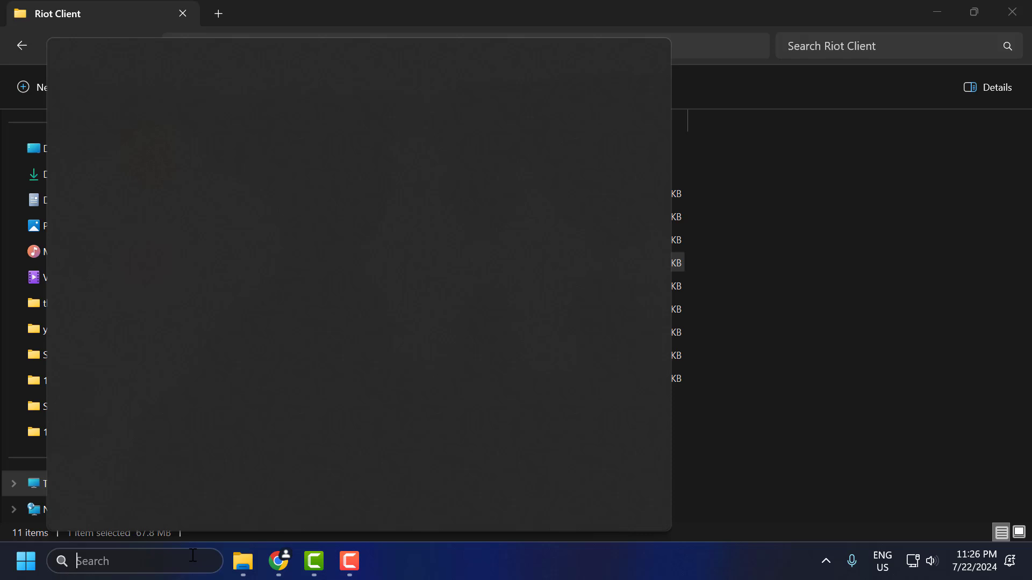
pyautogui.write('vaLORANT')
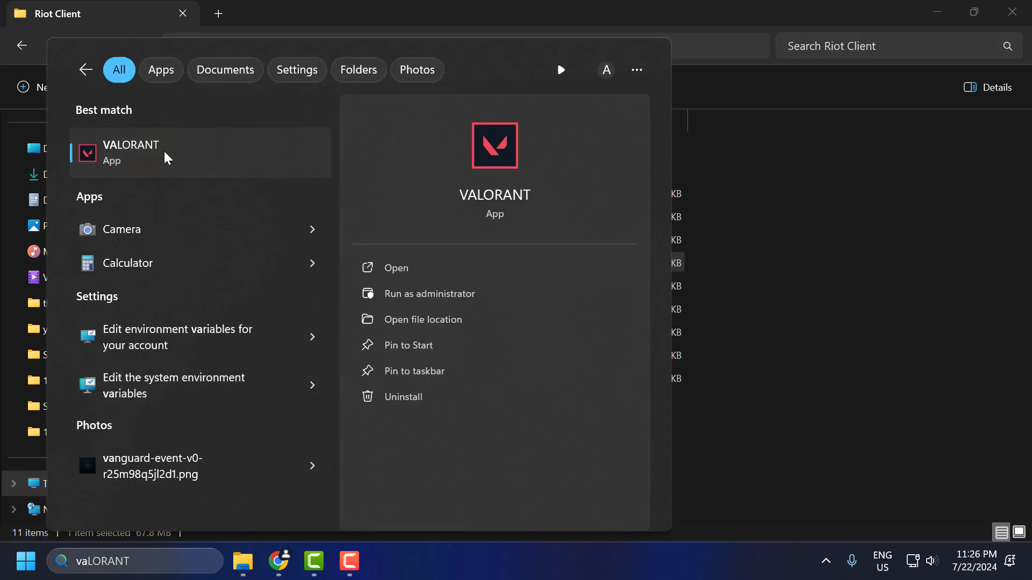
pyautogui.rightClick(164, 152)
pyautogui.click(245, 203)
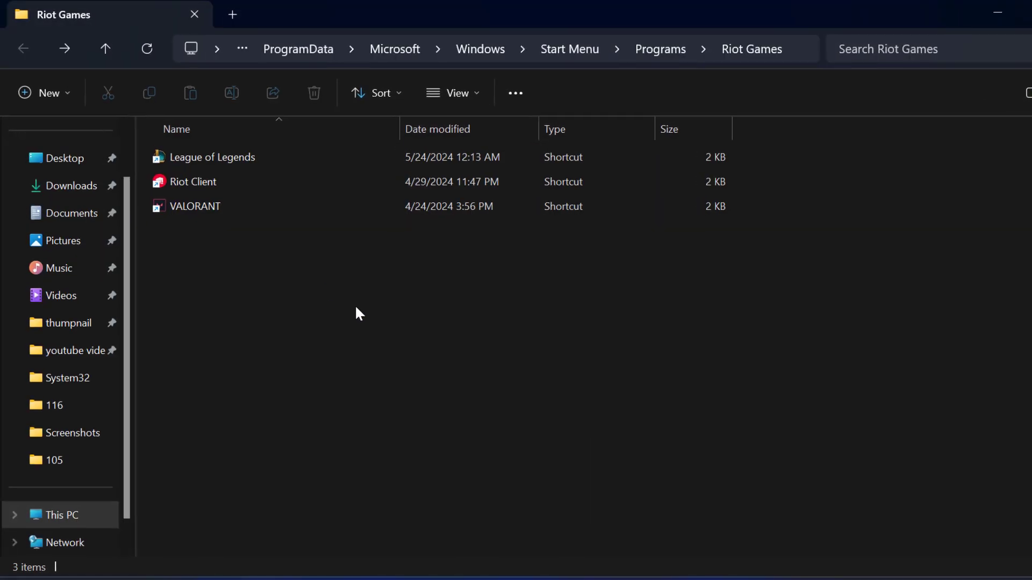
# - Open the Properties of the VALORANT shortcut
pyautogui.click(209, 212)
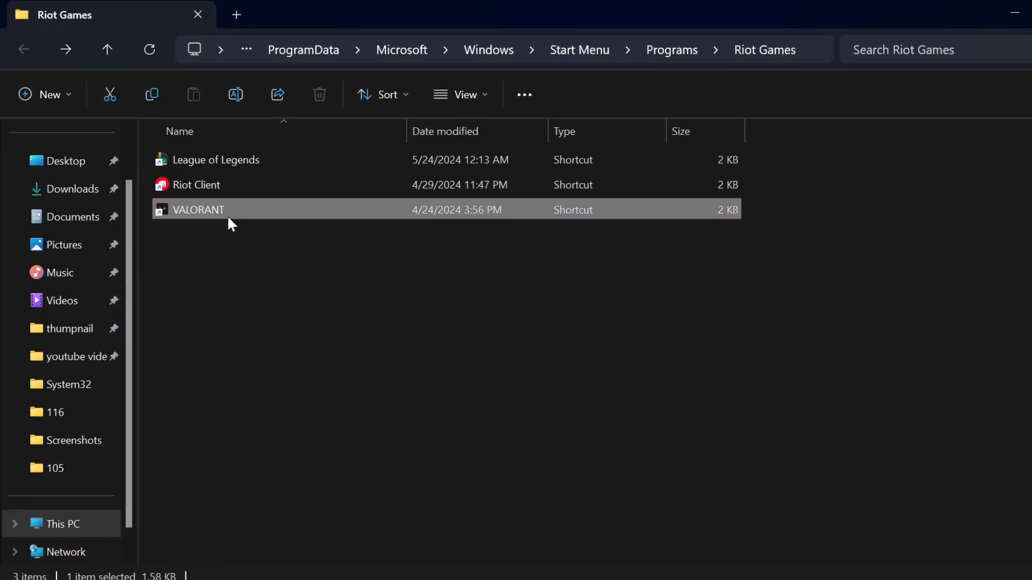
pyautogui.rightClick(230, 216)
pyautogui.click(257, 259)
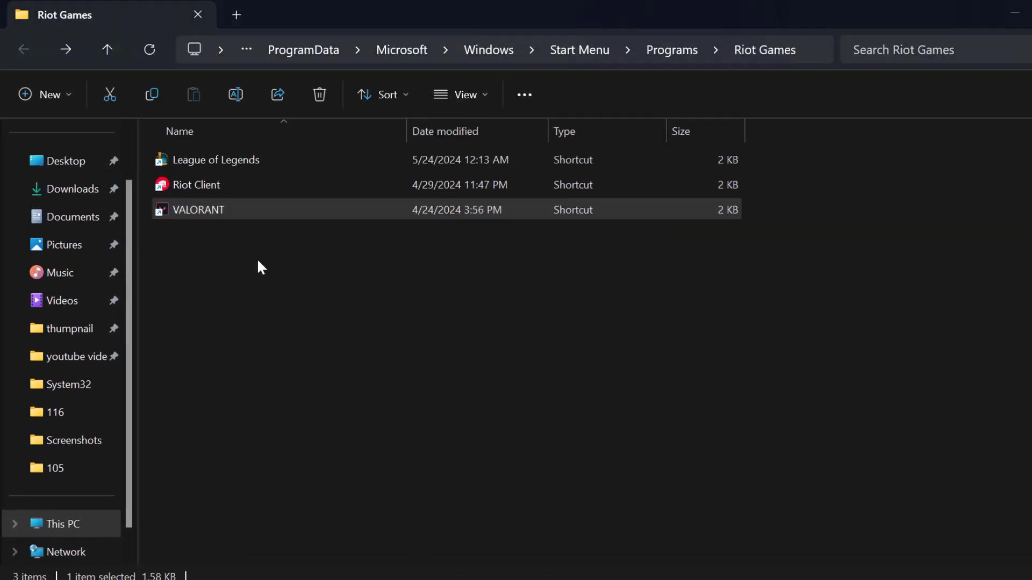
# - On VALORANT's Compatibility tab, keep compatibility mode off and Run as administrator checked
pyautogui.click(439, 136)
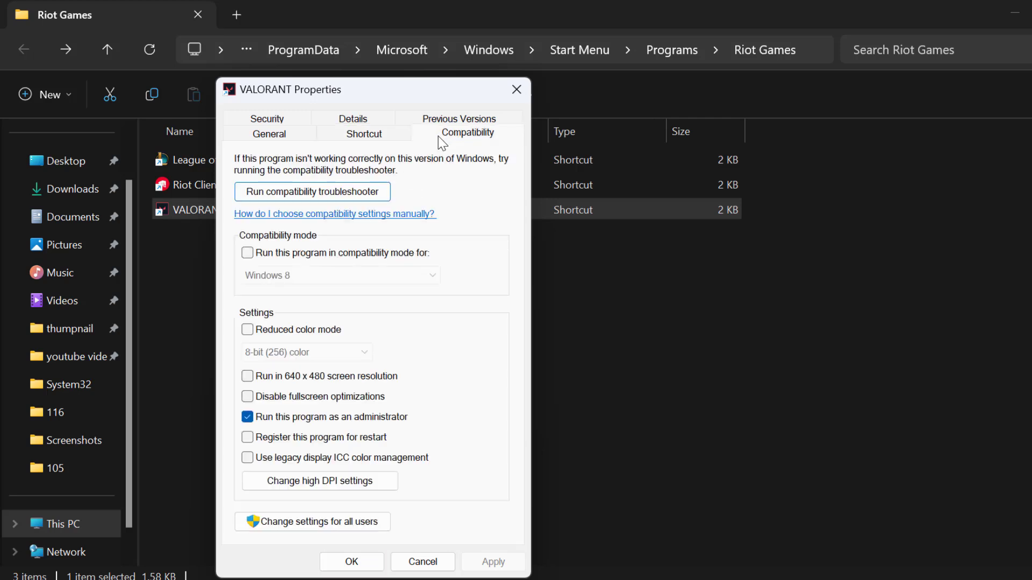
pyautogui.click(247, 253)
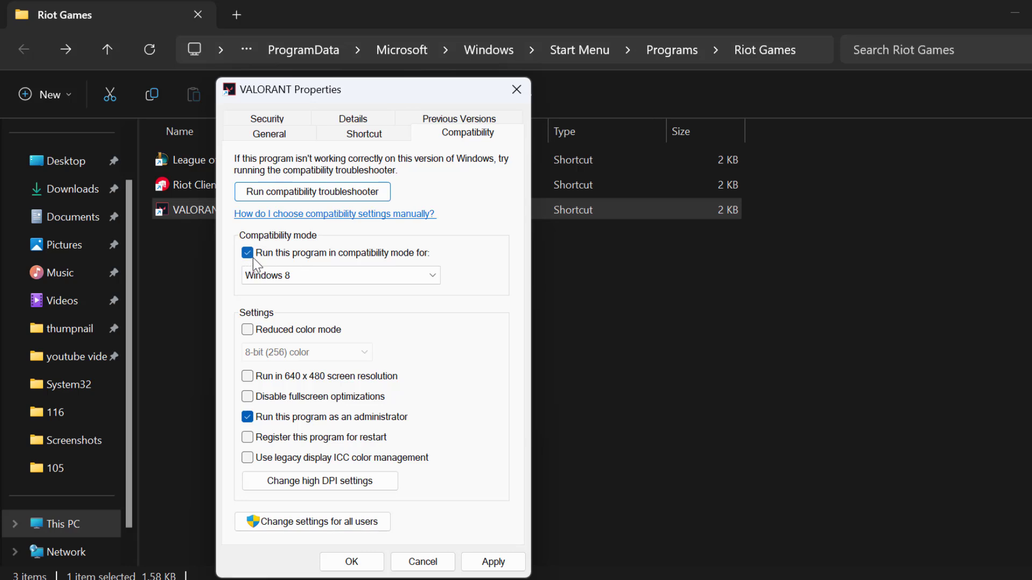
pyautogui.click(249, 256)
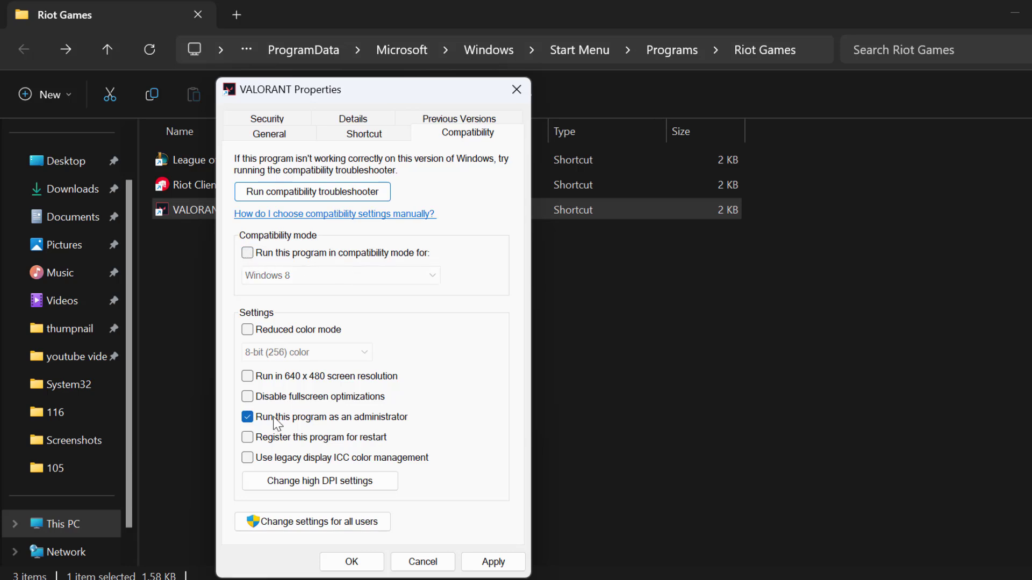
pyautogui.click(252, 424)
pyautogui.click(251, 424)
# - Enable VALORANT's high DPI scaling override, performed by Application, and apply the compatibility changes
pyautogui.click(299, 482)
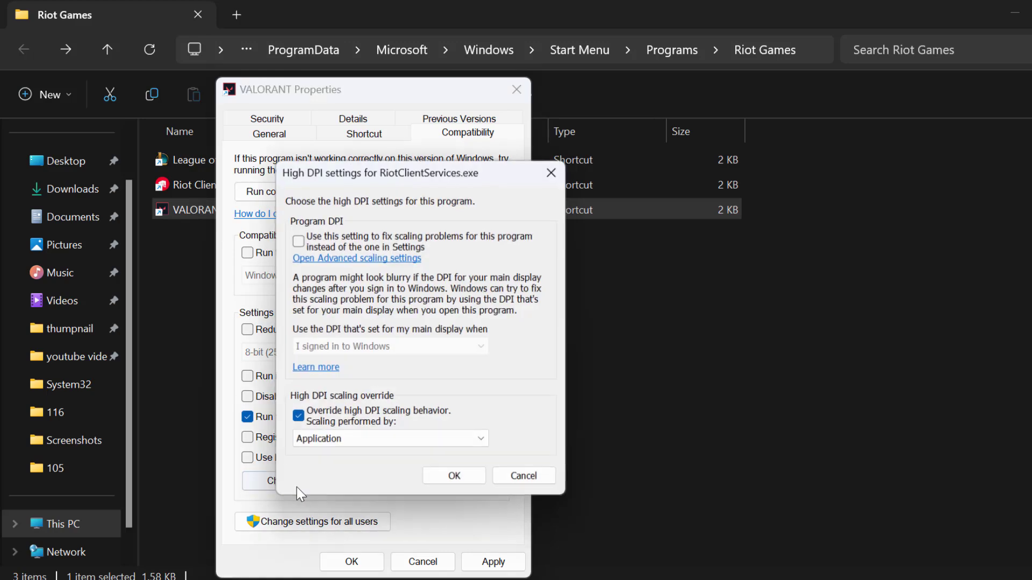
pyautogui.click(297, 418)
pyautogui.click(303, 419)
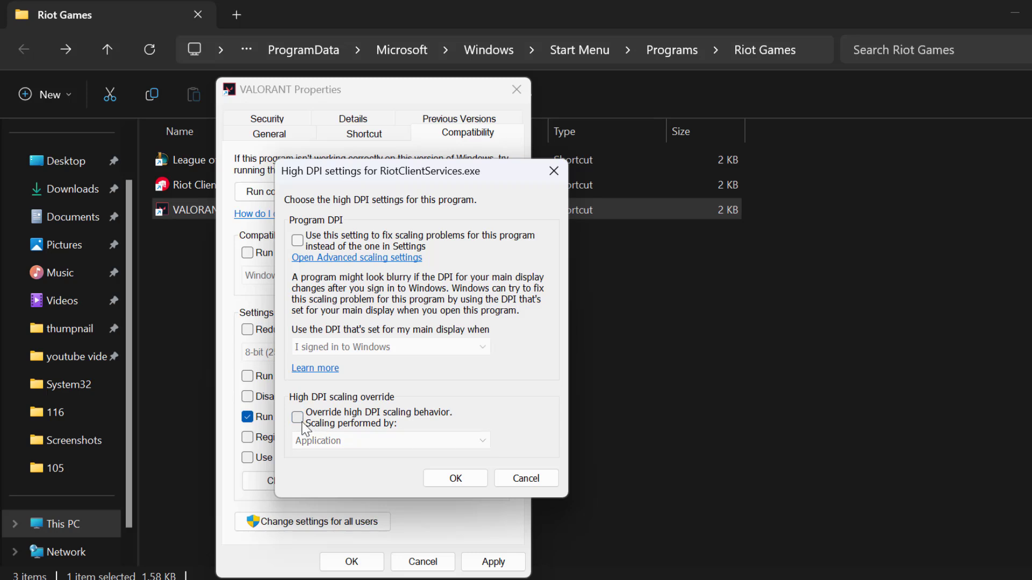
pyautogui.click(303, 418)
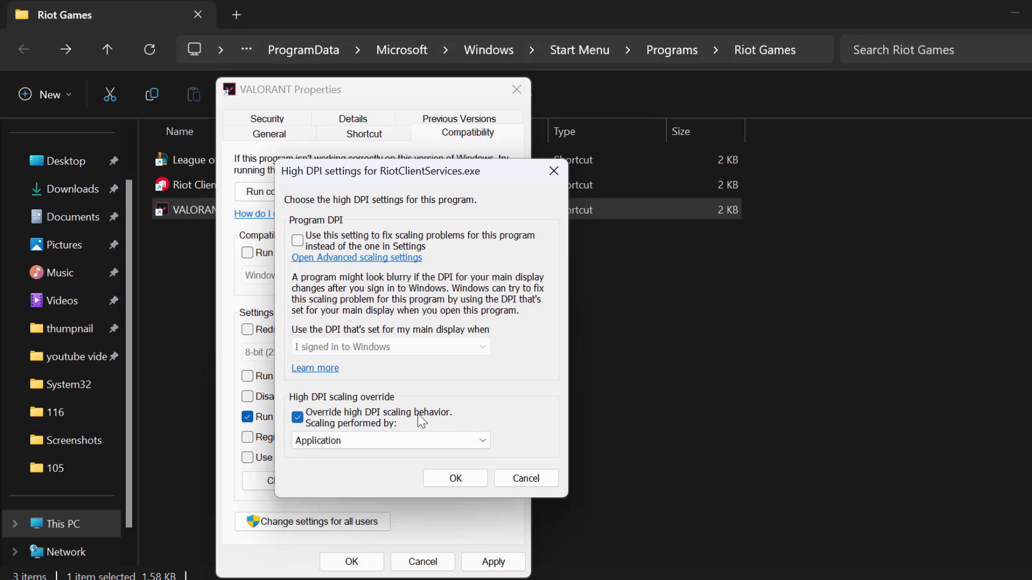
pyautogui.click(455, 478)
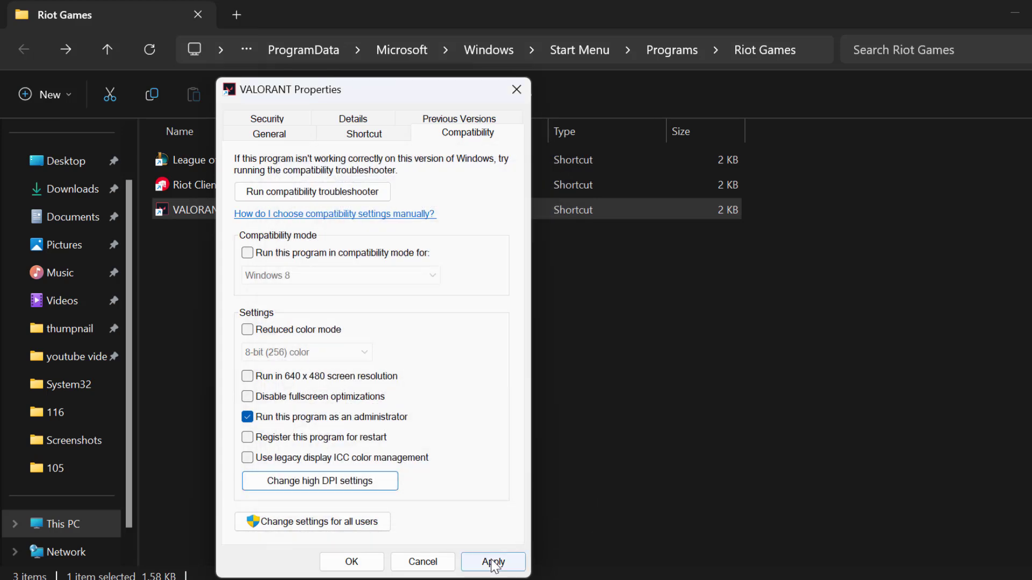
pyautogui.click(493, 562)
pyautogui.click(352, 562)
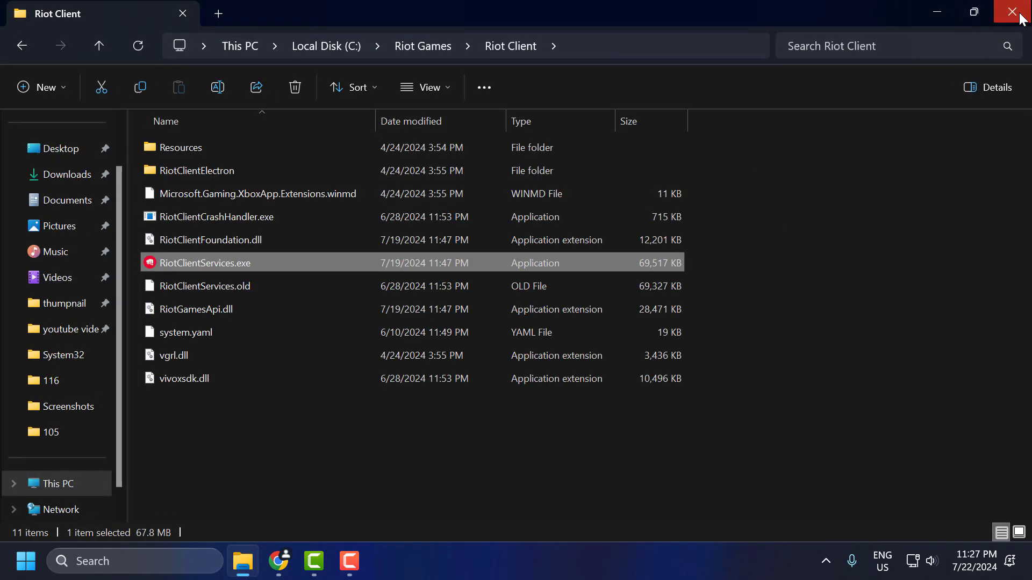
# - Close the Riot Games folder window and exit Riot Client from the system tray
pyautogui.click(1013, 12)
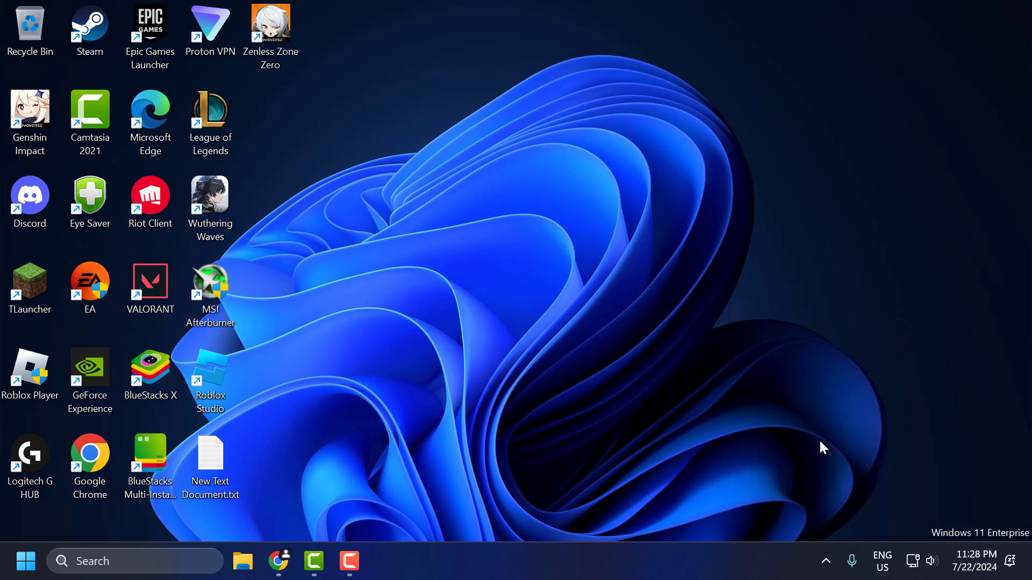
pyautogui.click(826, 561)
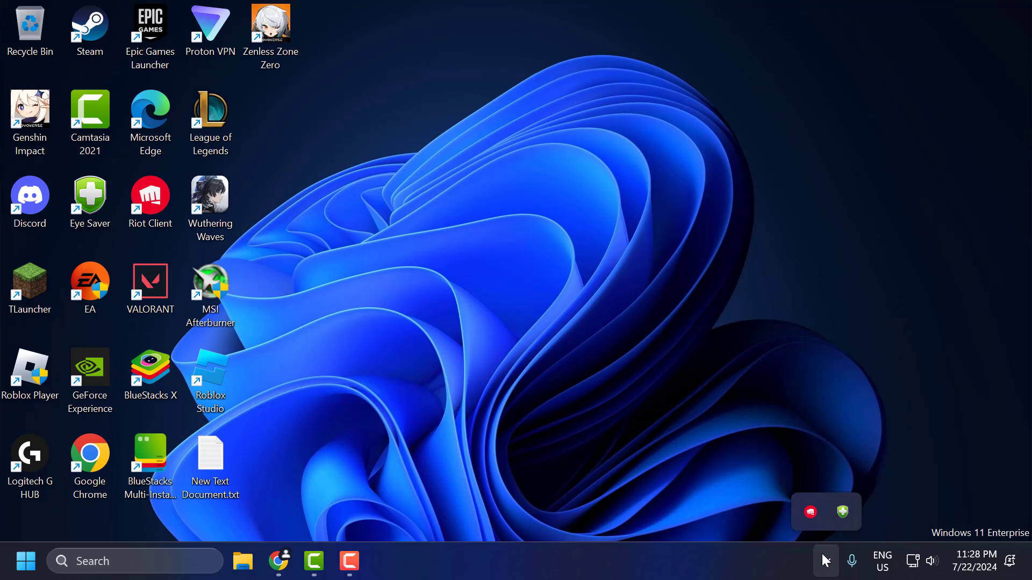
pyautogui.rightClick(811, 515)
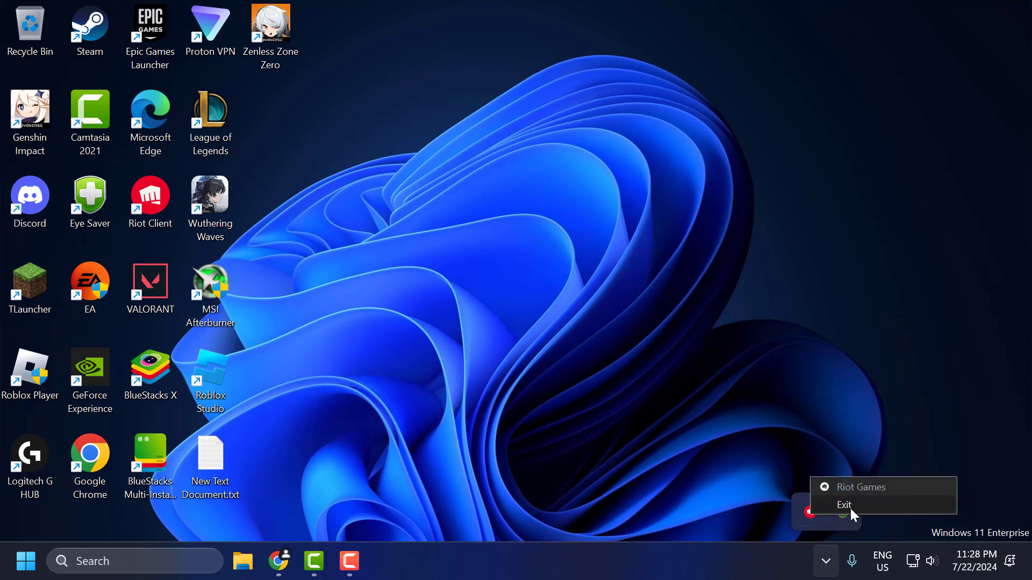
pyautogui.click(852, 507)
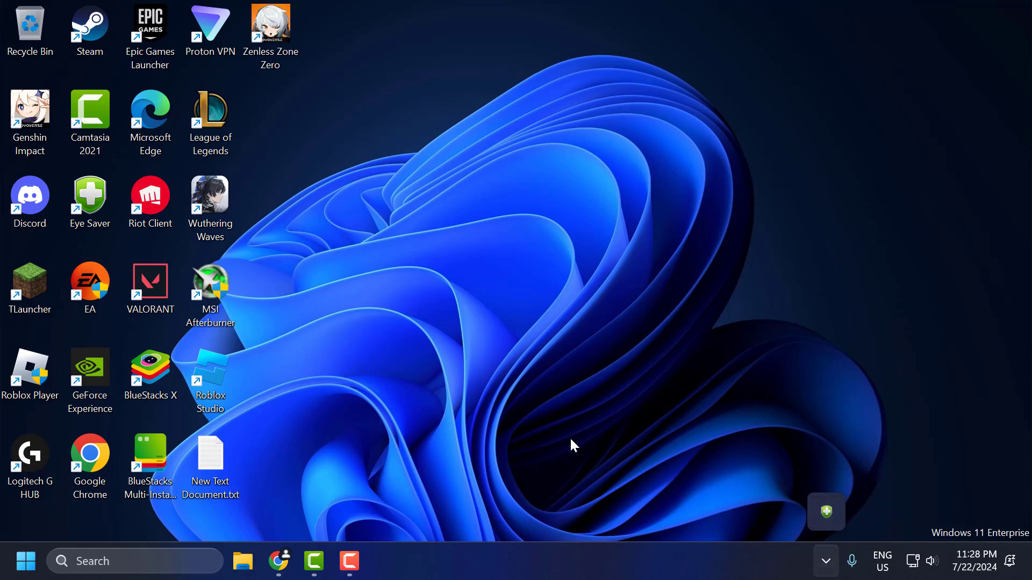
pyautogui.click(150, 551)
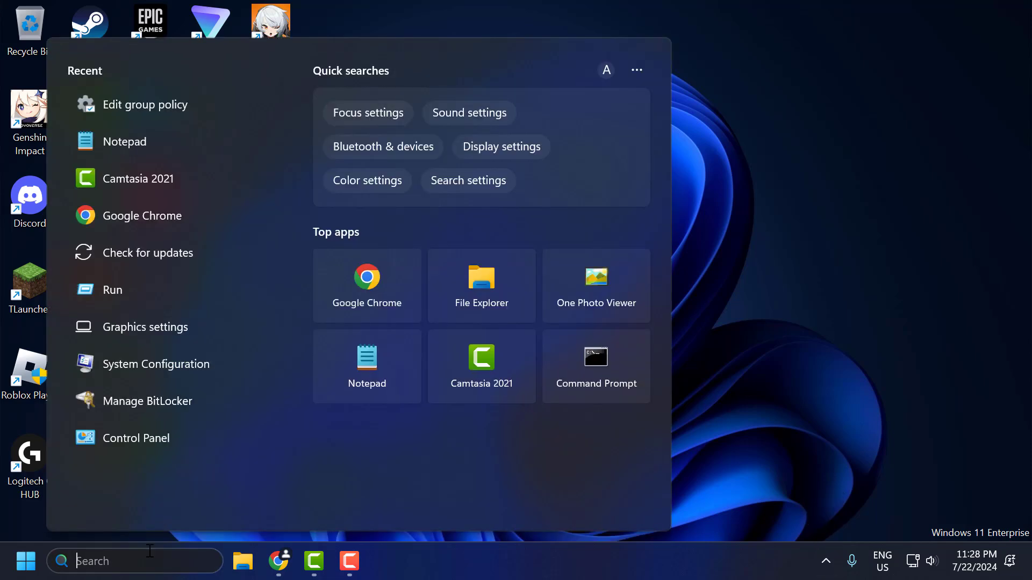
pyautogui.write('riot Client')
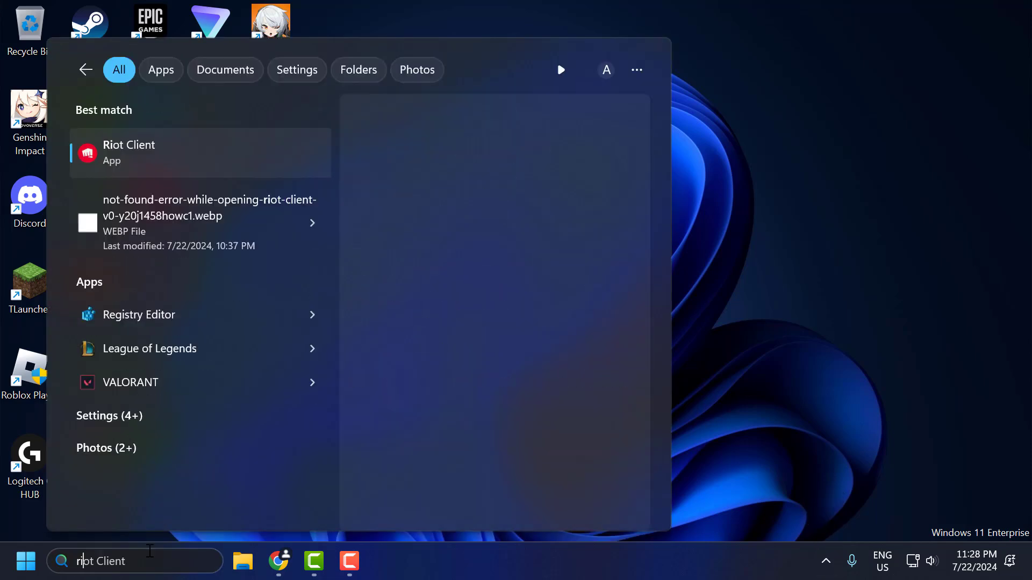
pyautogui.rightClick(185, 175)
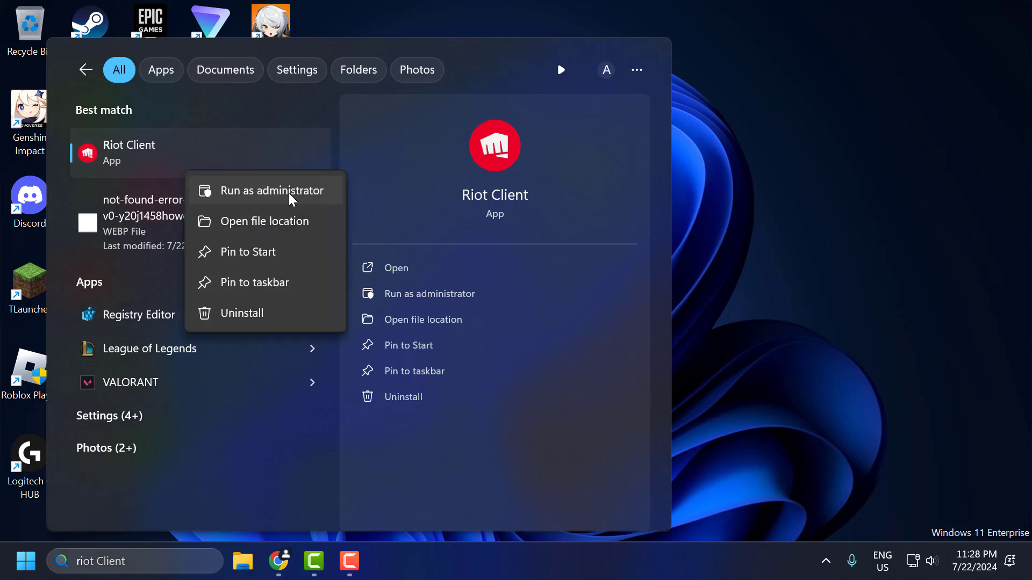
pyautogui.click(889, 313)
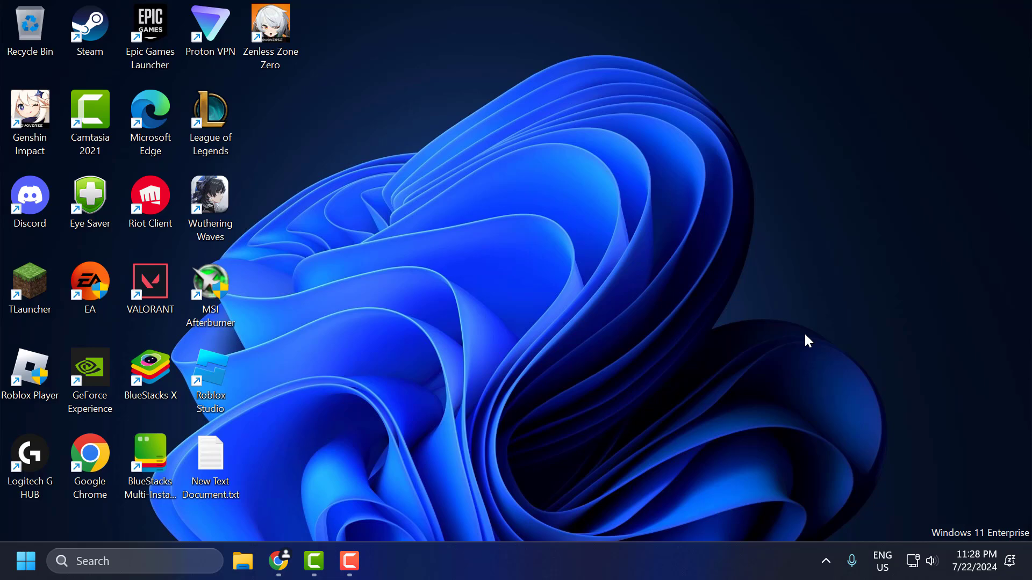
# - Open Control Panel's Uninstall a program list from Windows search
pyautogui.click(155, 571)
pyautogui.write('control Panel')
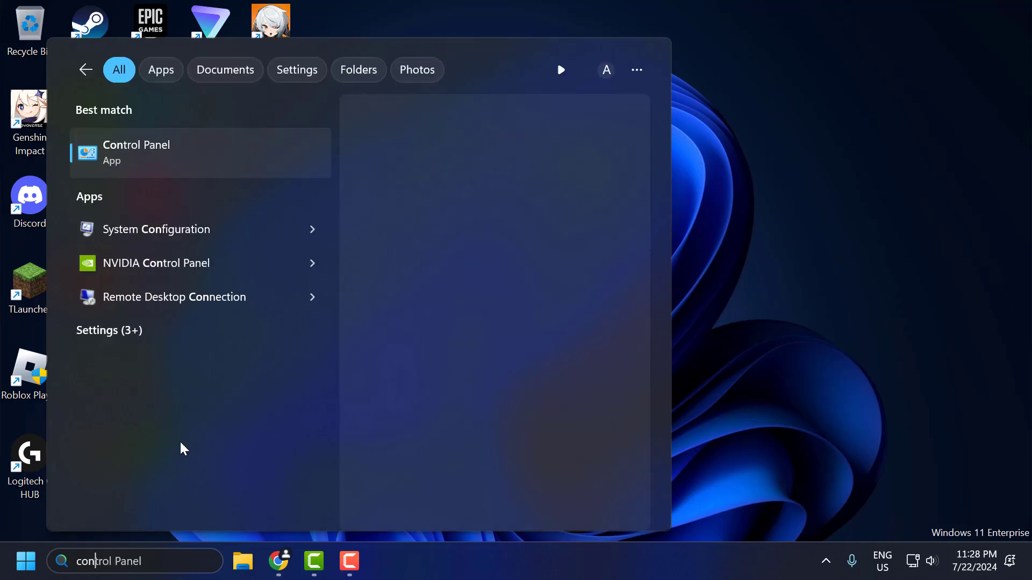
pyautogui.click(193, 165)
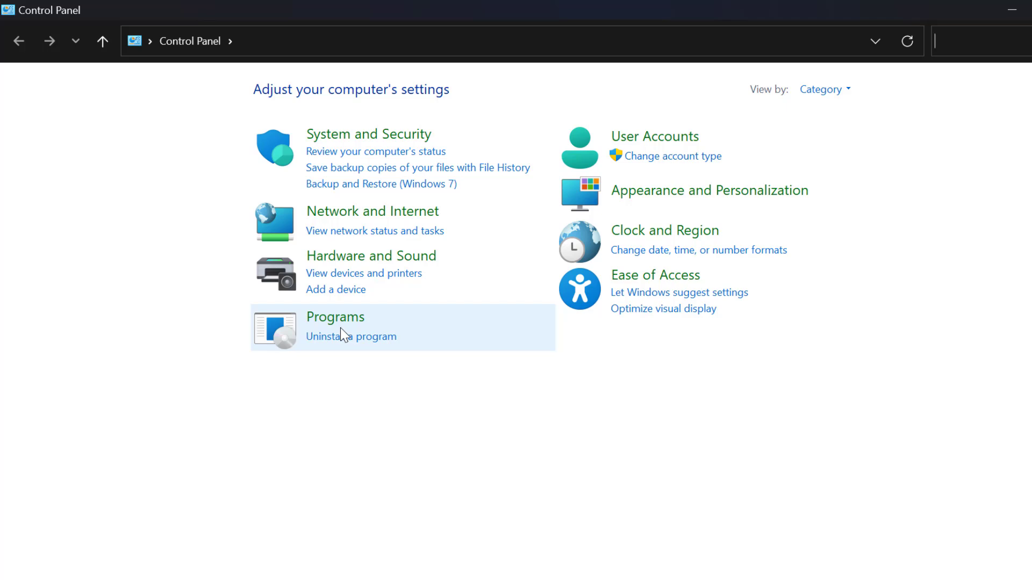
pyautogui.click(341, 336)
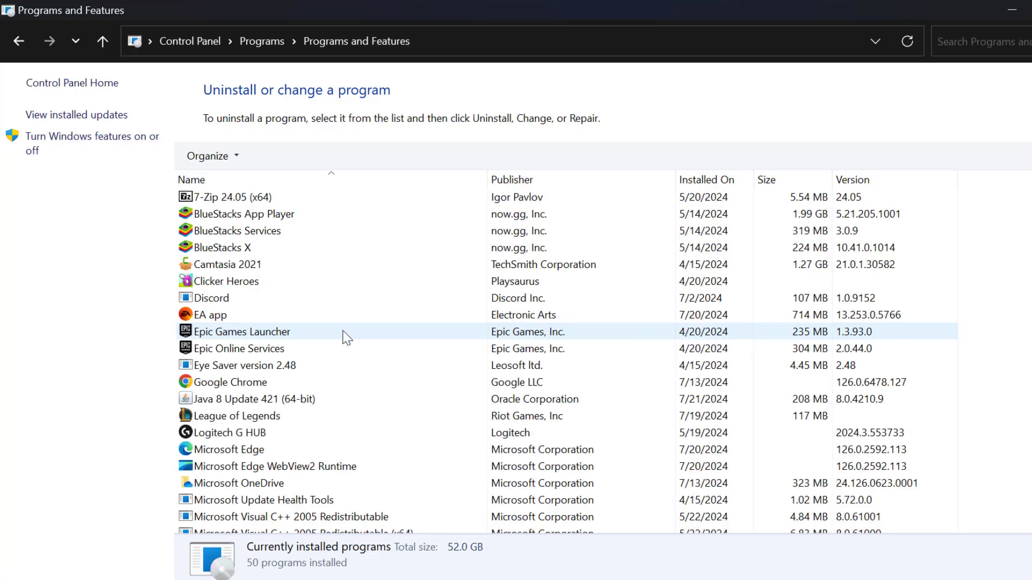
# - Uninstall Riot Client (45.4 GB) from Programs and Features, then close the window
pyautogui.click(345, 334)
pyautogui.scroll(-10, 345, 335)
pyautogui.click(242, 348)
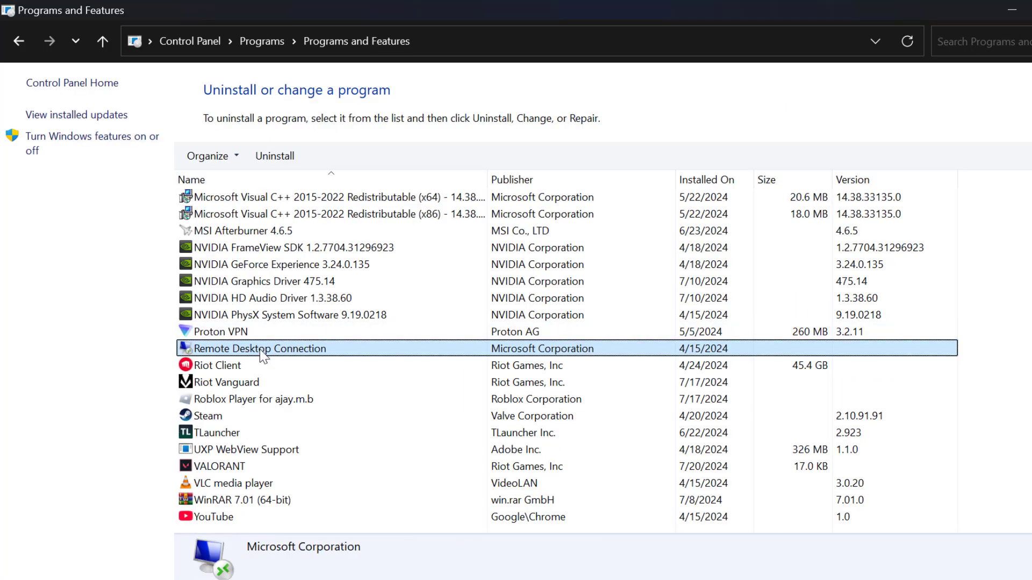
pyautogui.click(235, 365)
pyautogui.rightClick(235, 368)
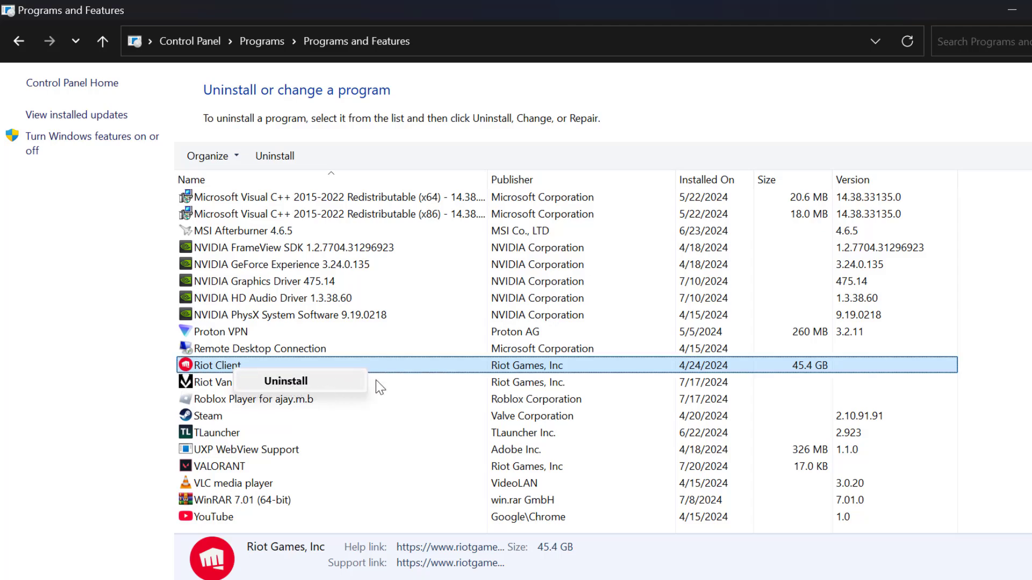
pyautogui.click(406, 368)
pyautogui.click(1014, 8)
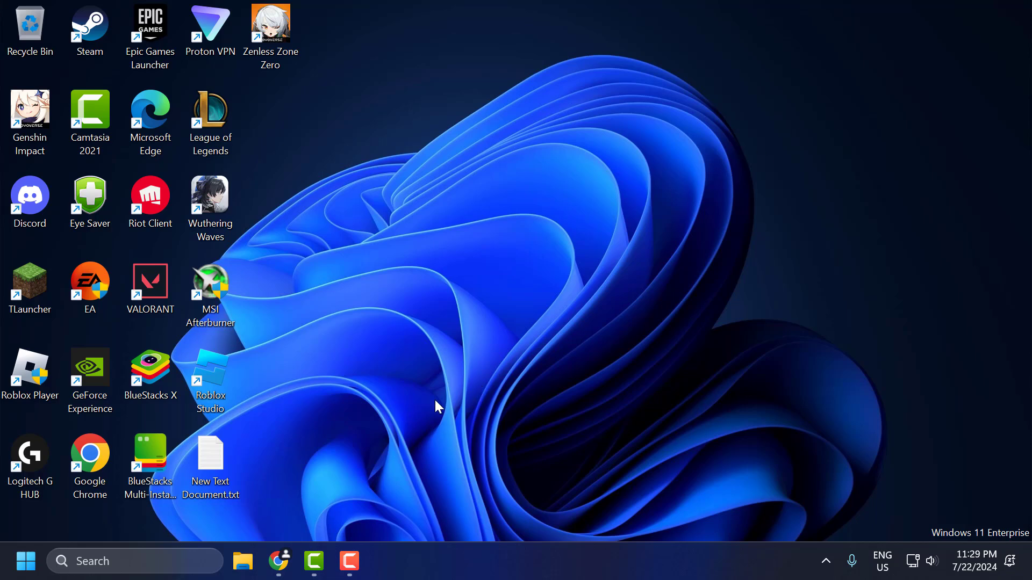
# - Open riotgames.com from the 'riot client download' results and scroll to its Games section
pyautogui.click(279, 562)
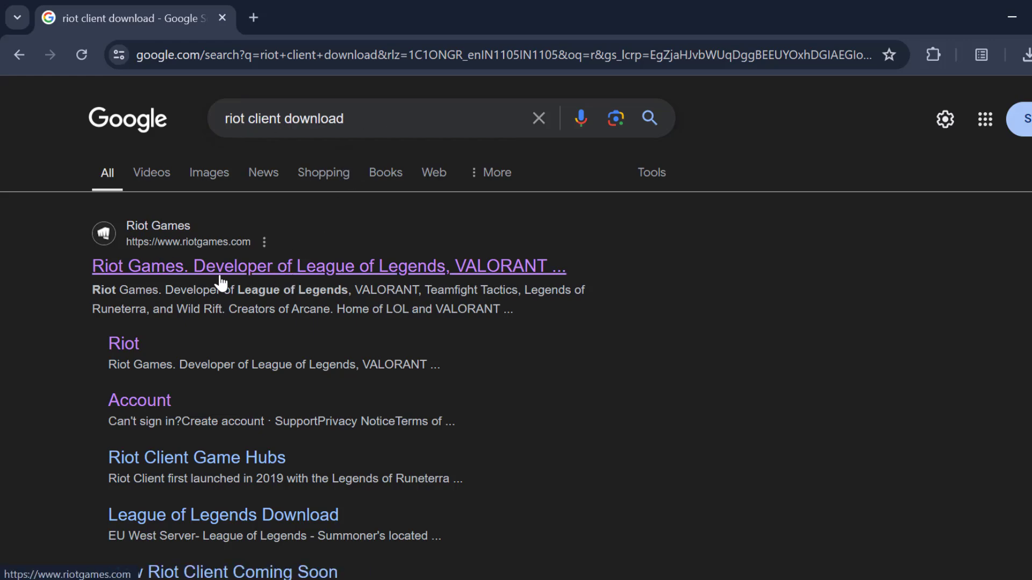
pyautogui.click(271, 281)
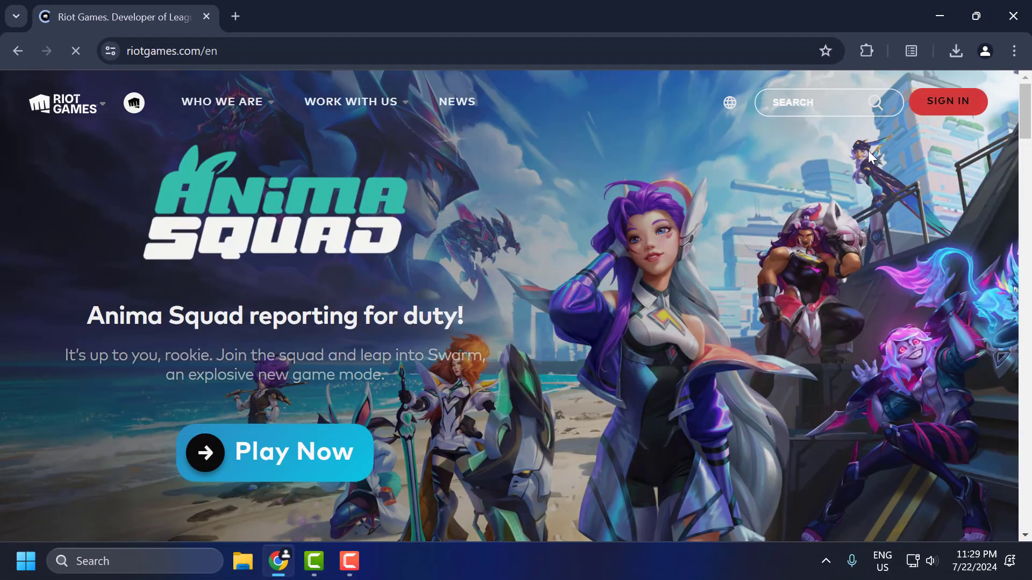
pyautogui.moveTo(945, 108)
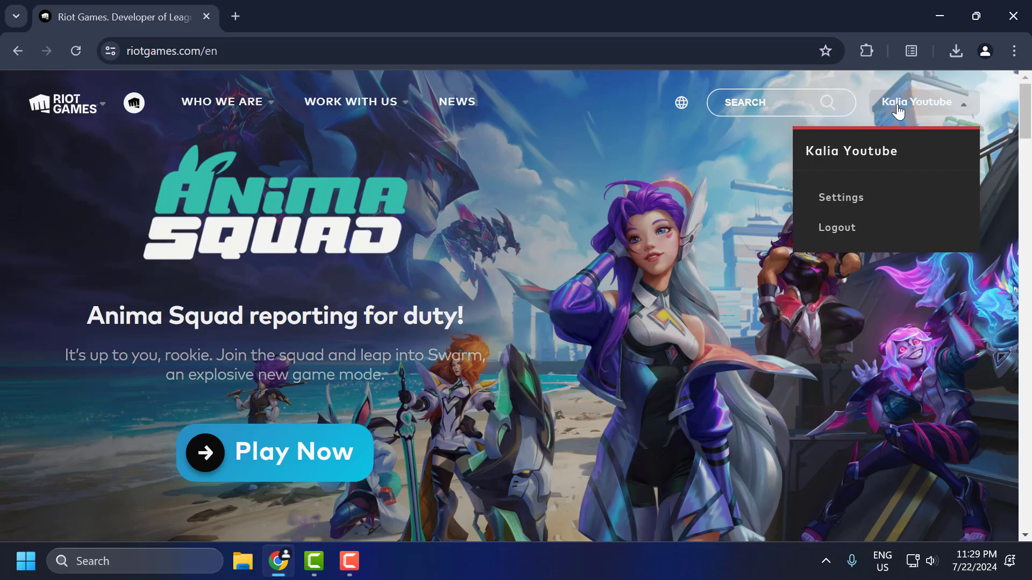
pyautogui.scroll(-10, 633, 194)
pyautogui.scroll(-15, 515, 172)
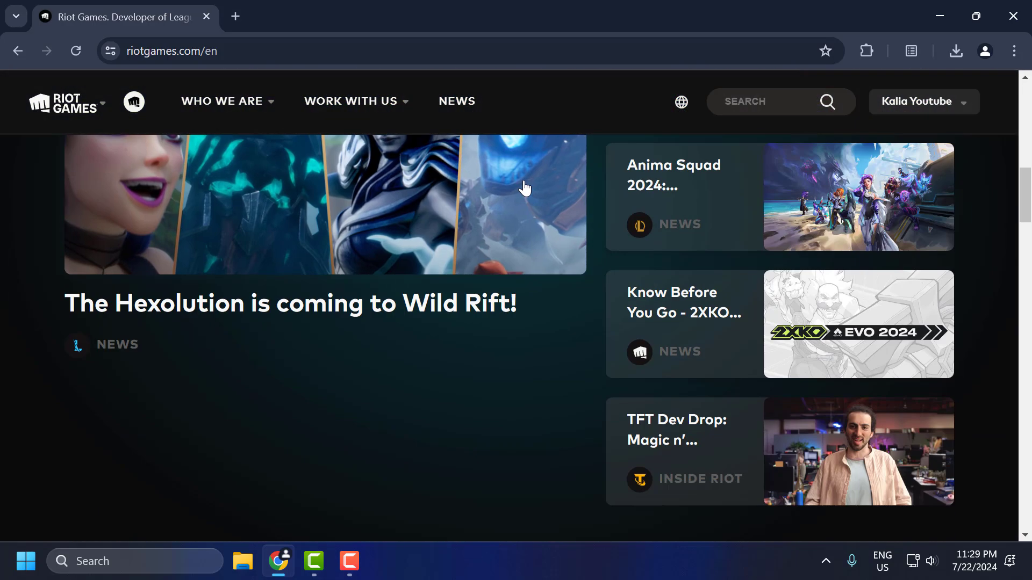
pyautogui.scroll(2, 524, 188)
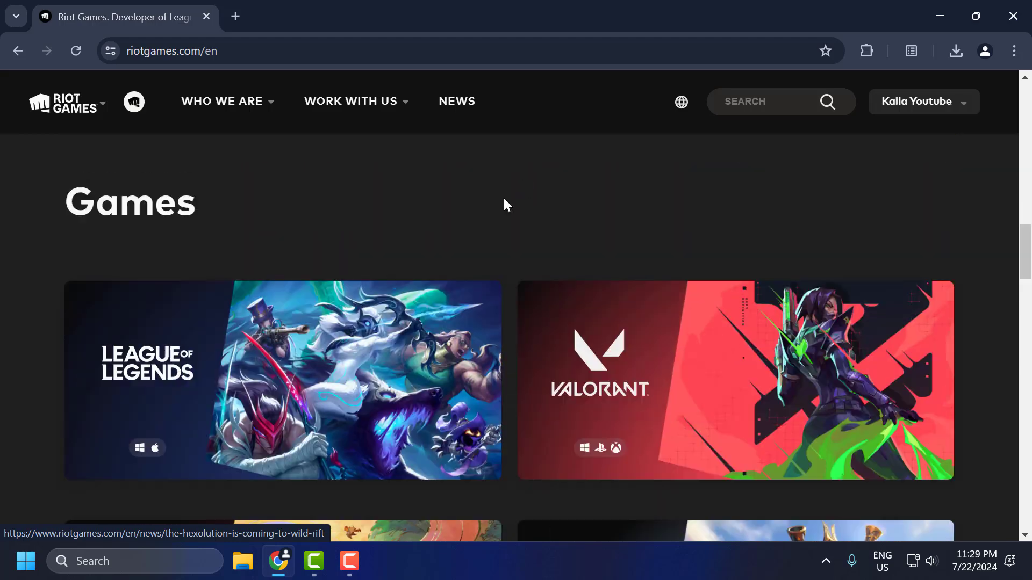
pyautogui.scroll(-3, 229, 263)
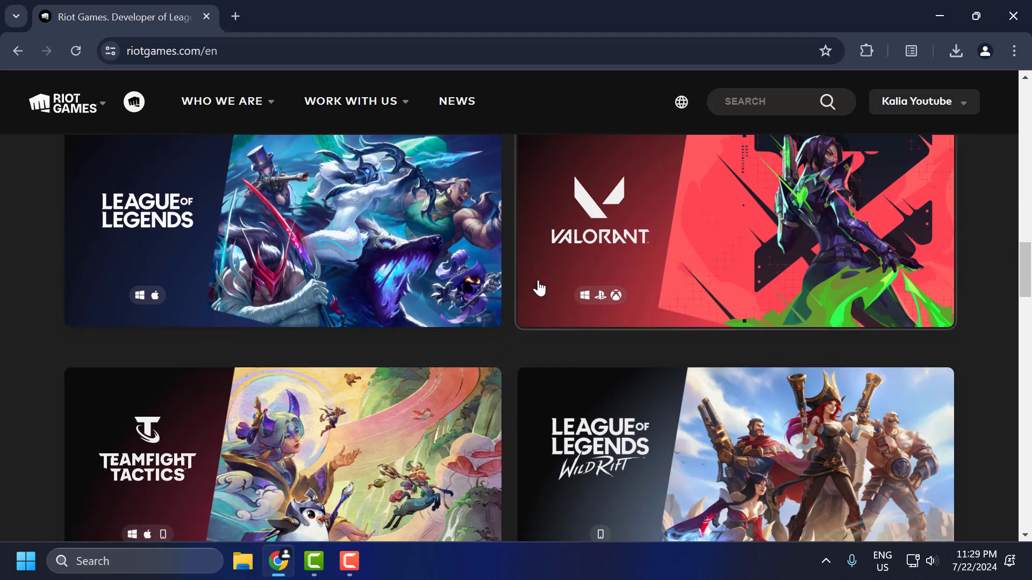
# - Go from the League of Legends game page to its Play for Free download page
pyautogui.click(458, 257)
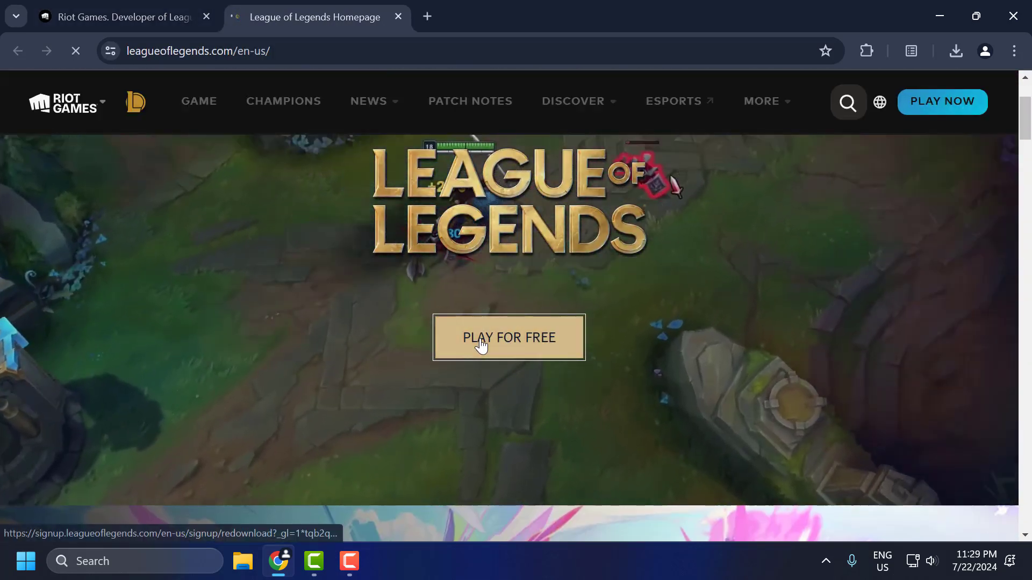
pyautogui.click(479, 345)
pyautogui.click(480, 346)
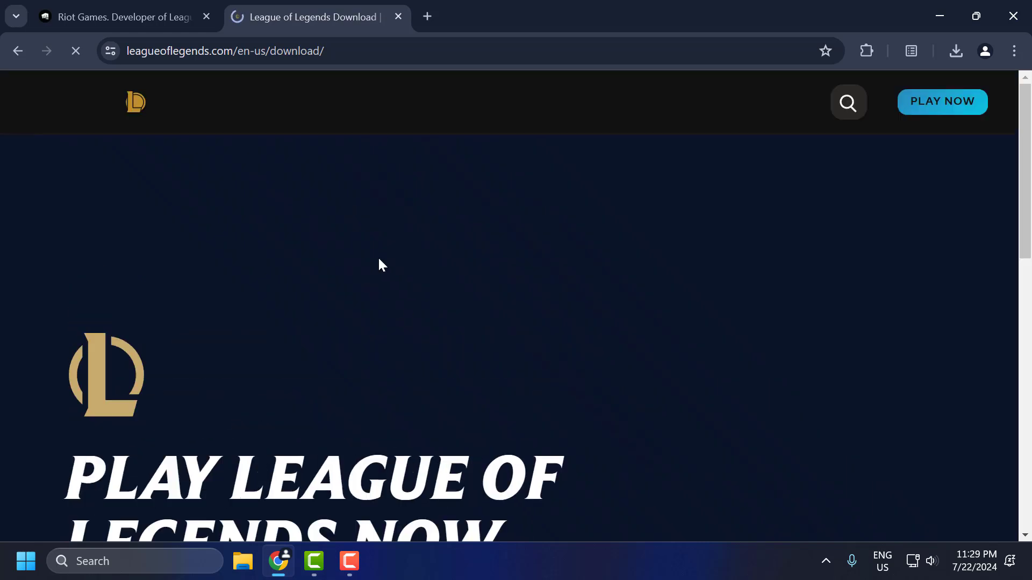
pyautogui.scroll(-4, 379, 256)
pyautogui.click(961, 108)
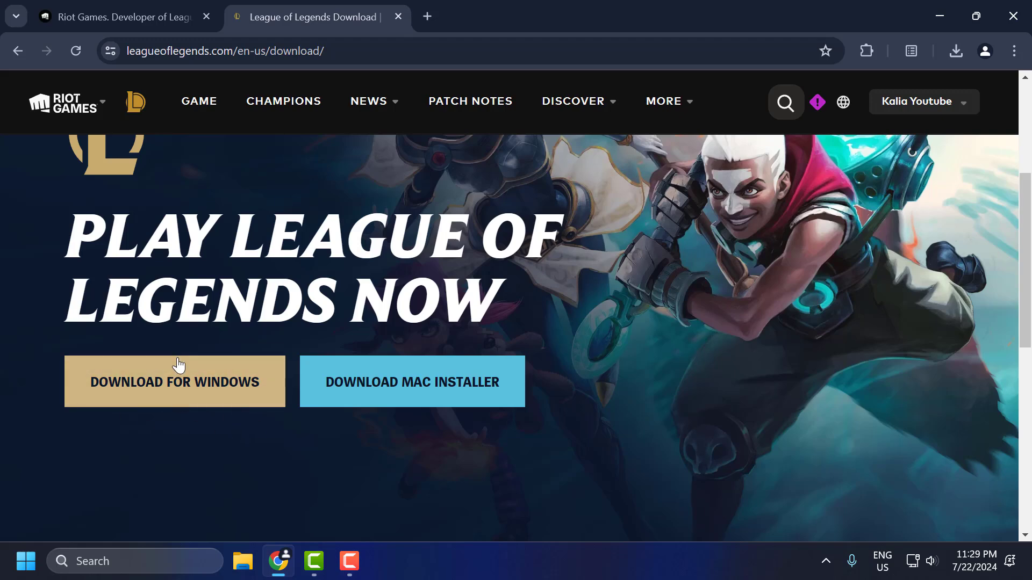
# - Download the 69.0 MB 'Install League of Legends na.exe' Windows installer, then minimize Chrome
pyautogui.moveTo(914, 107)
pyautogui.click(213, 397)
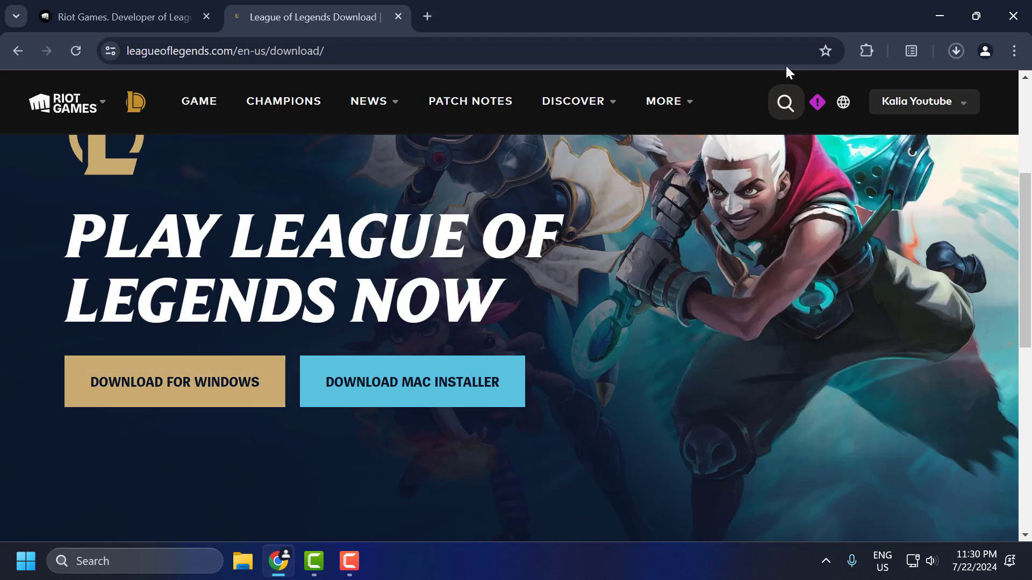
pyautogui.click(956, 51)
pyautogui.moveTo(791, 134)
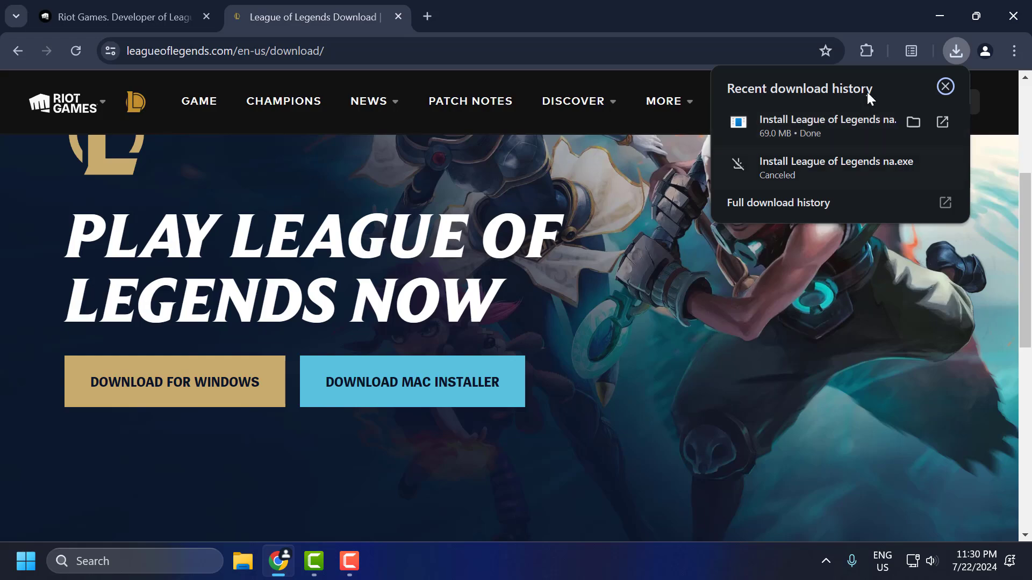
pyautogui.click(939, 16)
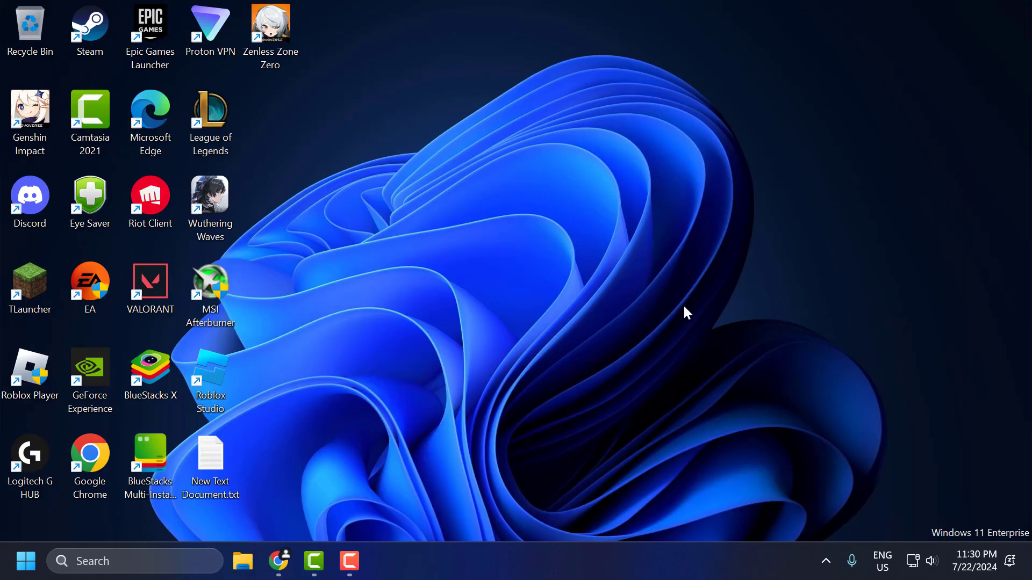